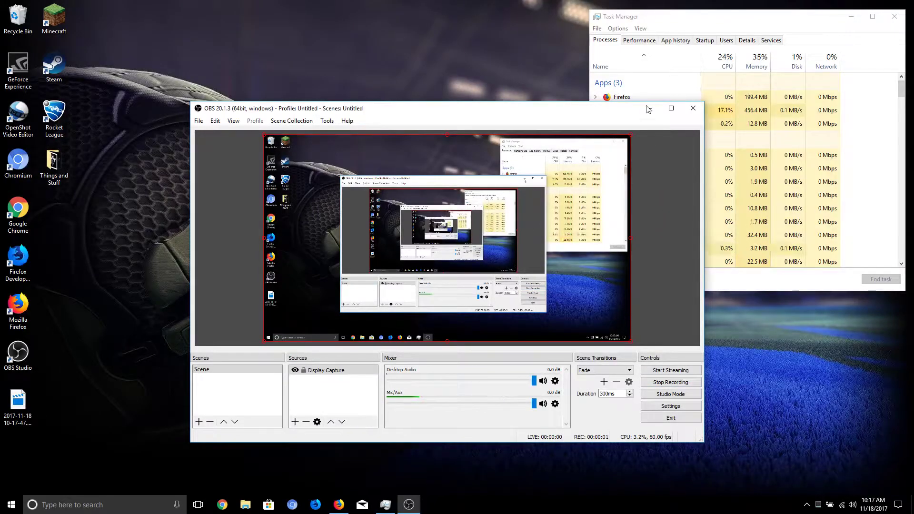
# Step: Minimize the OBS window so Task Manager's process list is visible
pyautogui.click(649, 108)
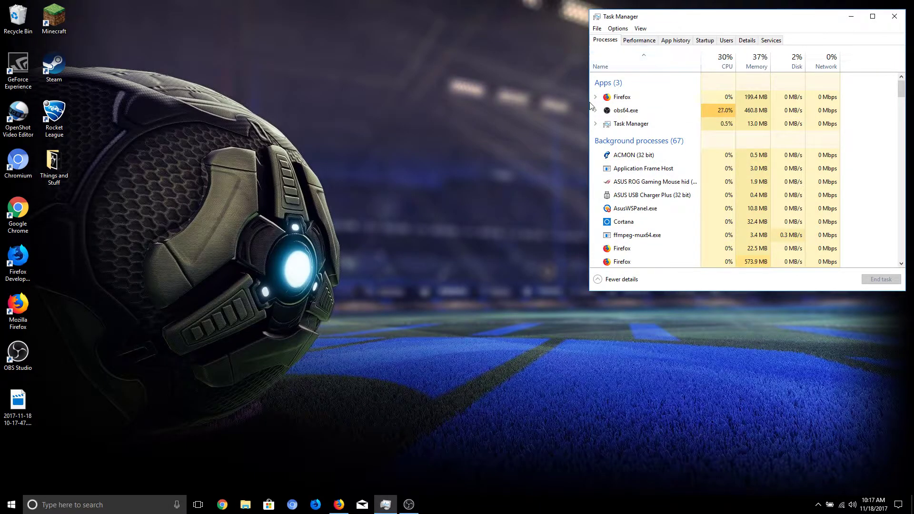
pyautogui.scroll(-2, 639, 200)
pyautogui.scroll(-1, 640, 200)
pyautogui.scroll(-1, 622, 193)
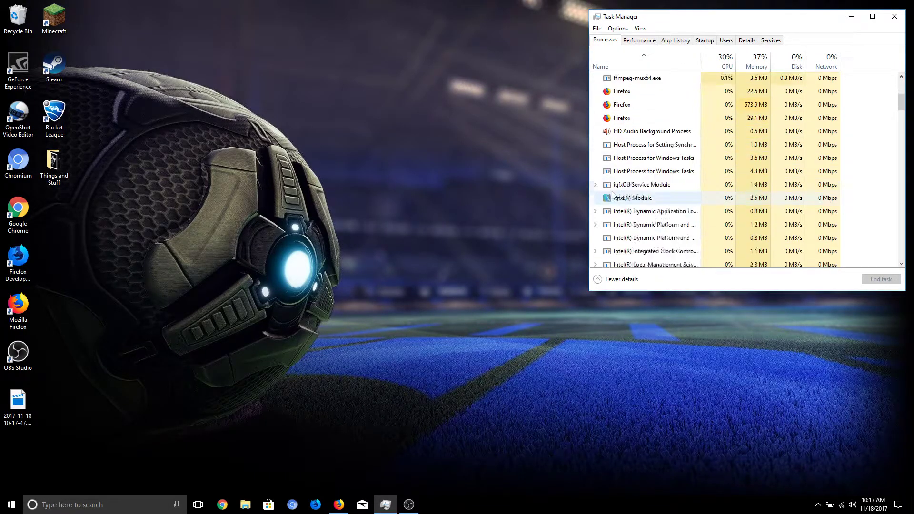
pyautogui.scroll(-1, 613, 191)
pyautogui.scroll(-3, 613, 191)
pyautogui.scroll(3, 612, 191)
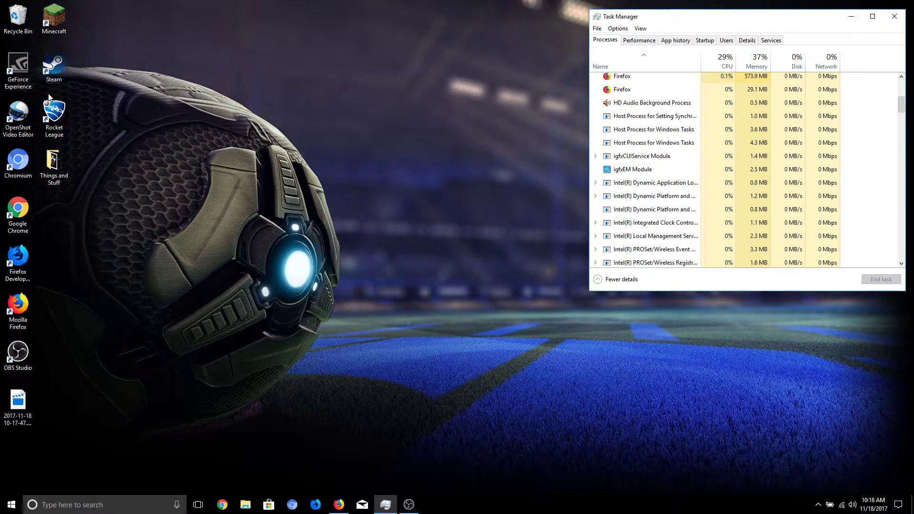
# Step: Launch Steam from its desktop shortcut and bring up the shortcut's context menu
pyautogui.doubleClick(54, 68)
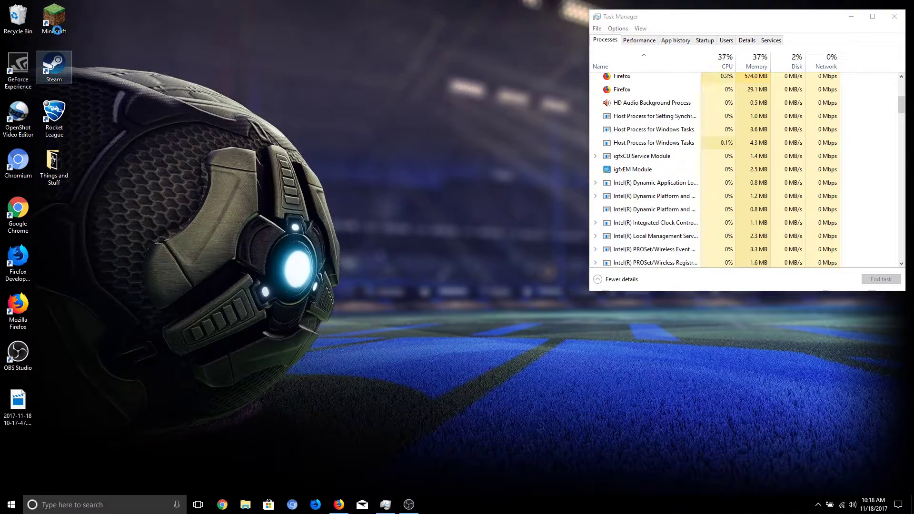
pyautogui.rightClick(58, 65)
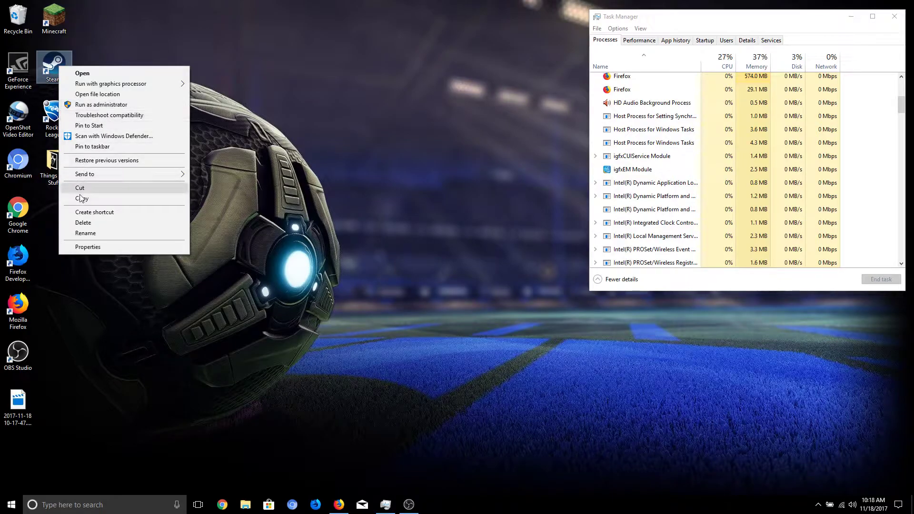
# Step: Open the Steam shortcut's file location in Program Files (x86)
pyautogui.click(97, 94)
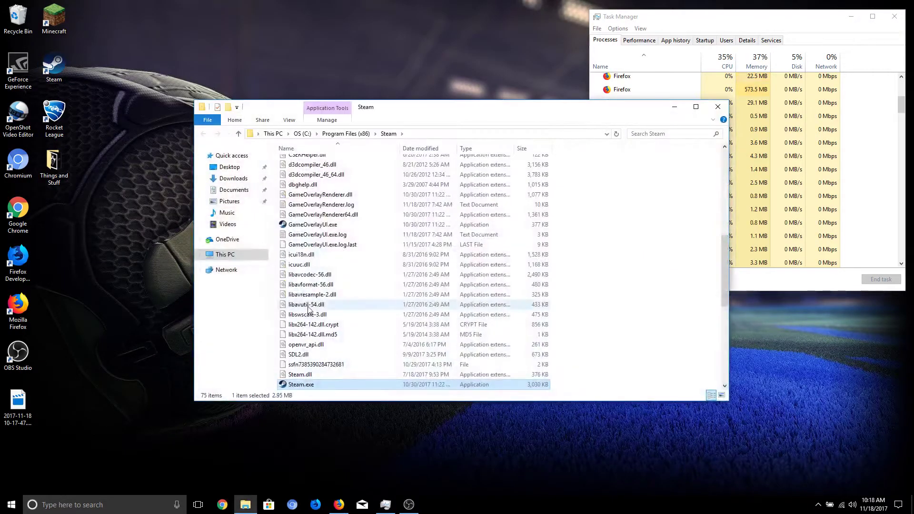
pyautogui.scroll(-1, 315, 328)
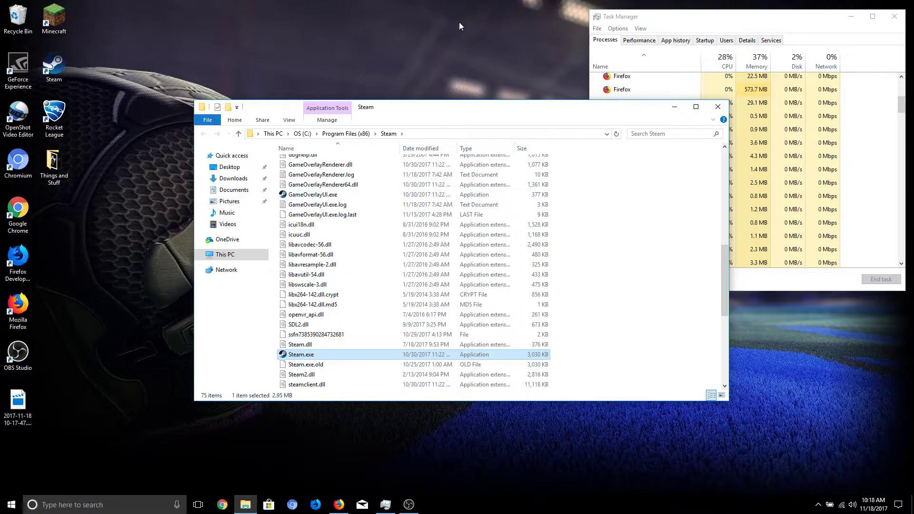
pyautogui.scroll(1, 401, 241)
pyautogui.scroll(2, 401, 241)
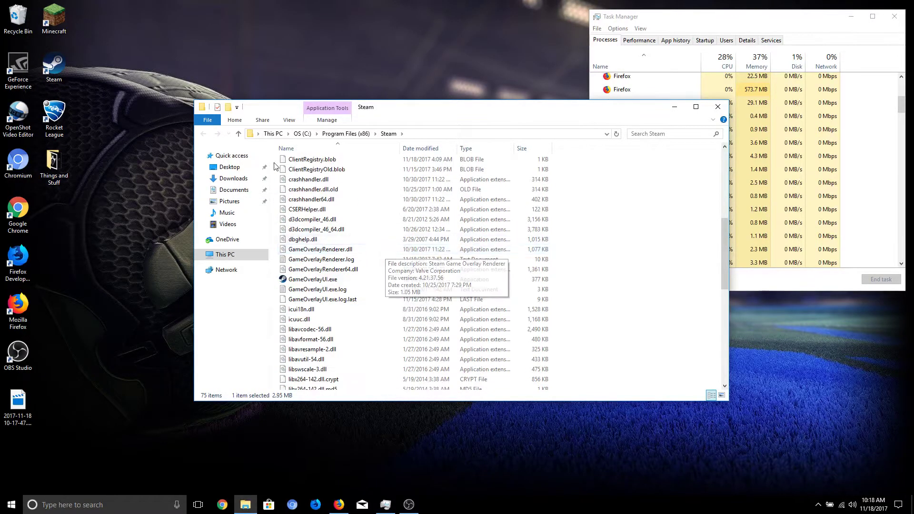
pyautogui.scroll(1, 307, 243)
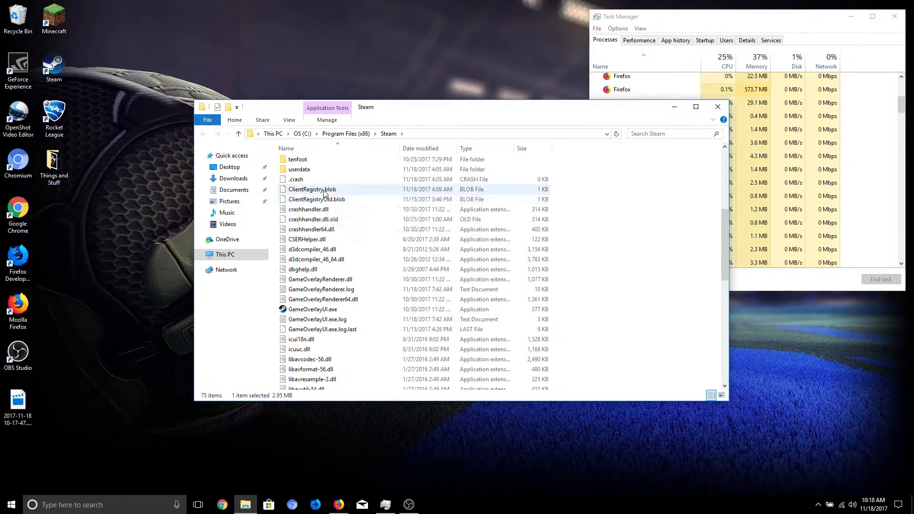
# Step: Close the Steam folder window to return to Task Manager's background processes
pyautogui.click(717, 108)
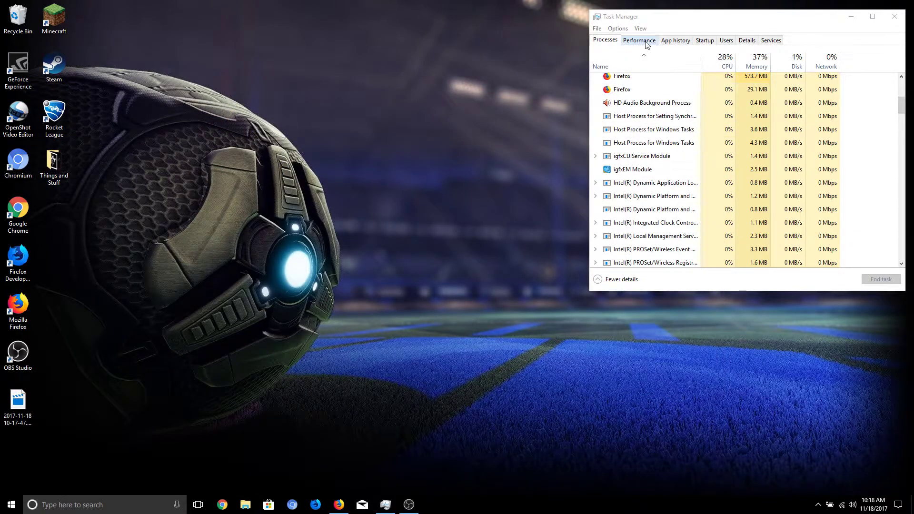
pyautogui.scroll(3, 732, 199)
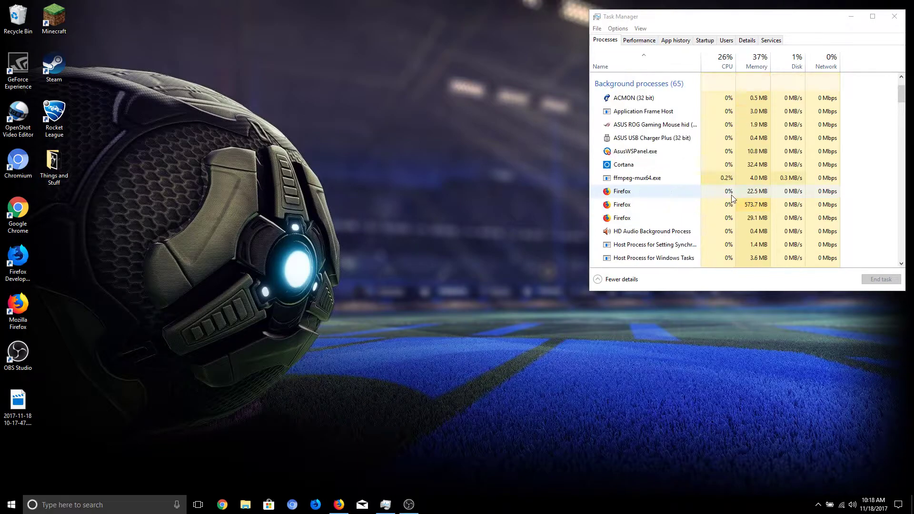
pyautogui.scroll(-3, 733, 195)
pyautogui.scroll(-3, 732, 193)
pyautogui.scroll(-3, 734, 190)
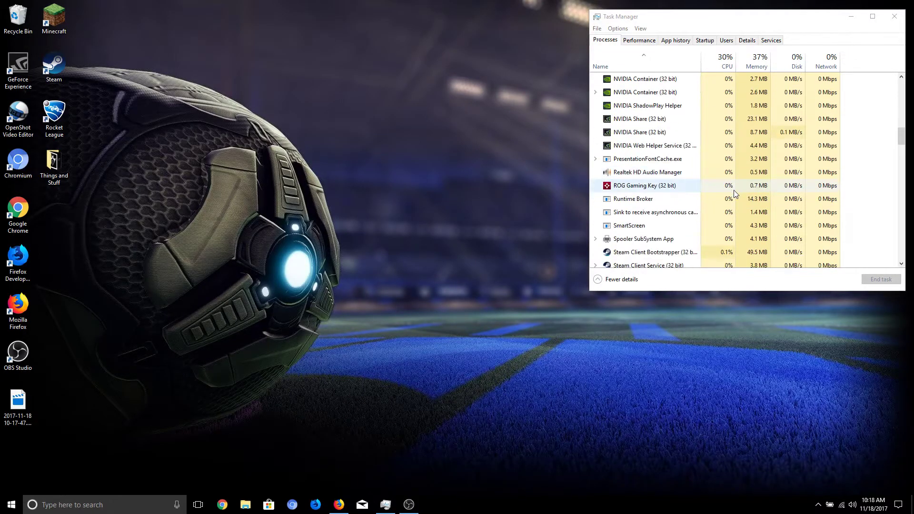
pyautogui.scroll(-3, 735, 193)
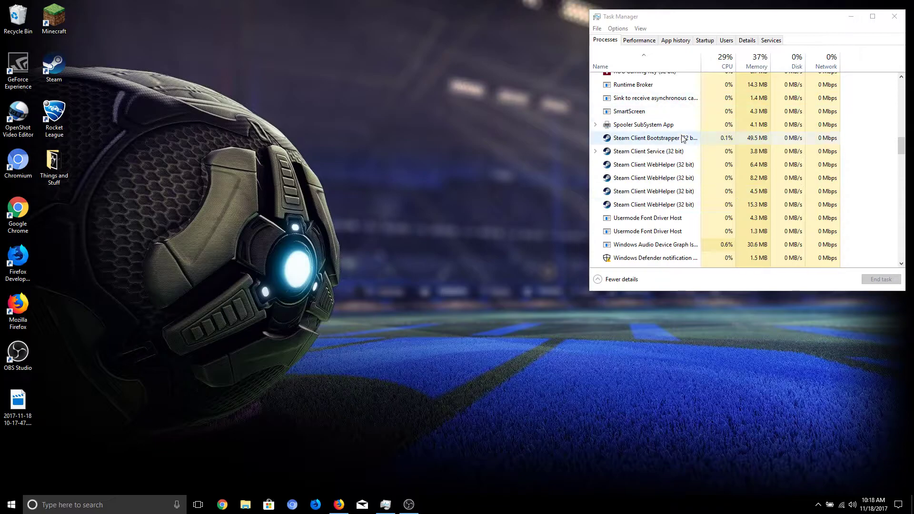
pyautogui.scroll(3, 689, 165)
pyautogui.scroll(-2, 686, 180)
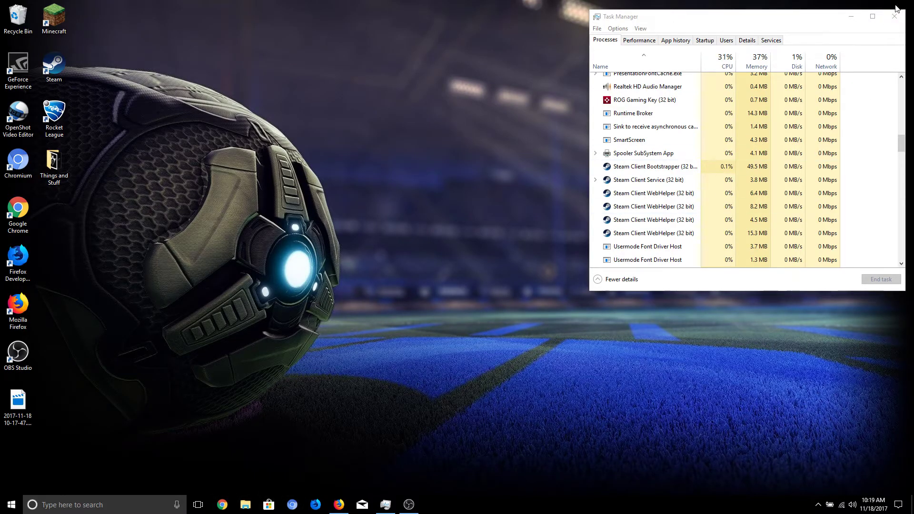
# Step: Close the Task Manager window, leaving the Steam processes running
pyautogui.click(894, 16)
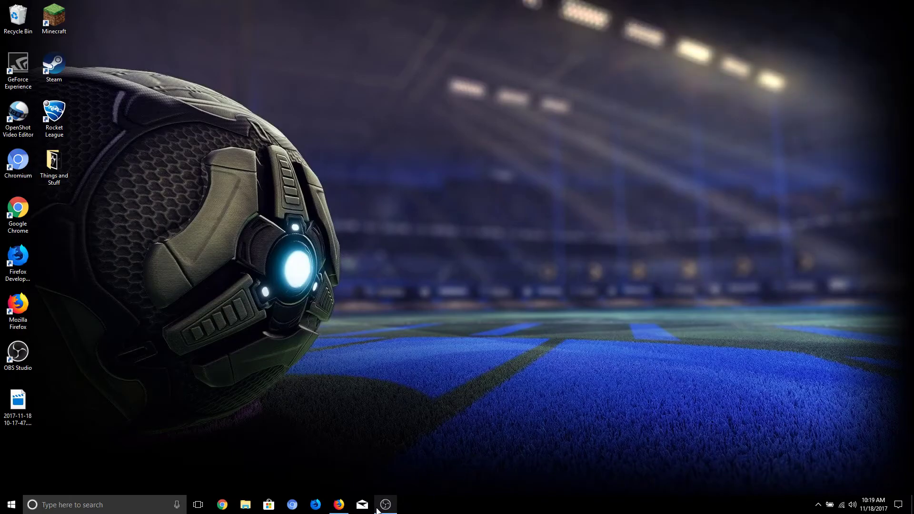